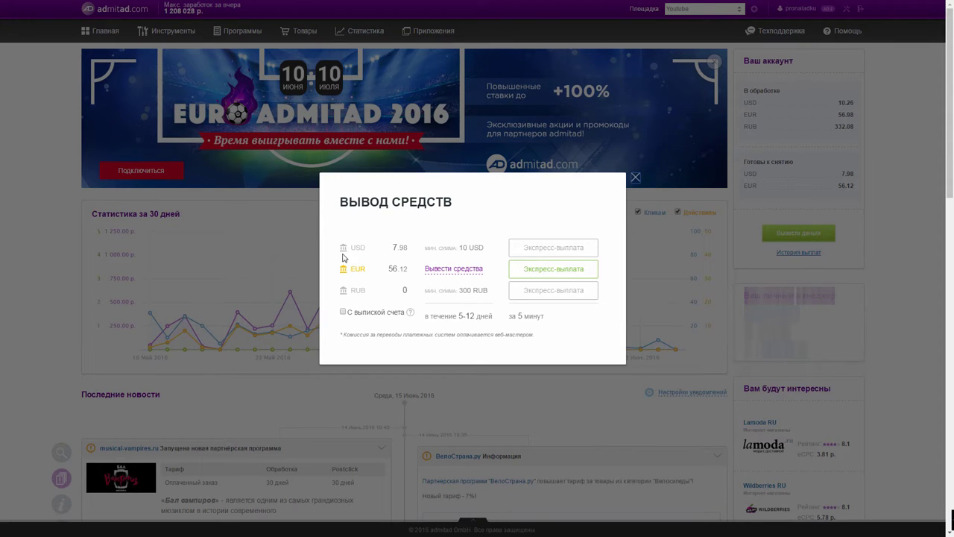
# Step: Compare the USD and EUR balances with their minimum payout amounts and available withdrawal options in the funds withdrawal dialog
pyautogui.moveTo(345, 260); pyautogui.dragTo(411, 257)
pyautogui.moveTo(485, 252); pyautogui.dragTo(449, 262)
pyautogui.moveTo(350, 280); pyautogui.dragTo(412, 278)
pyautogui.moveTo(486, 277); pyautogui.dragTo(455, 282)
pyautogui.moveTo(389, 262)
pyautogui.mouseDown()
pyautogui.moveTo(410, 281)
pyautogui.moveTo(388, 264)
pyautogui.mouseUp()
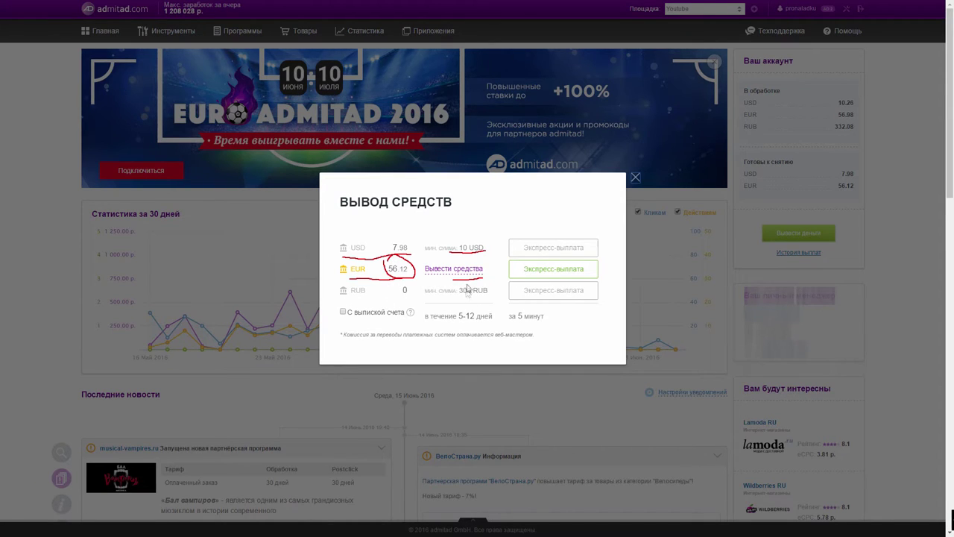
pyautogui.moveTo(451, 282)
pyautogui.mouseDown()
pyautogui.moveTo(462, 303)
pyautogui.moveTo(454, 288)
pyautogui.mouseUp()
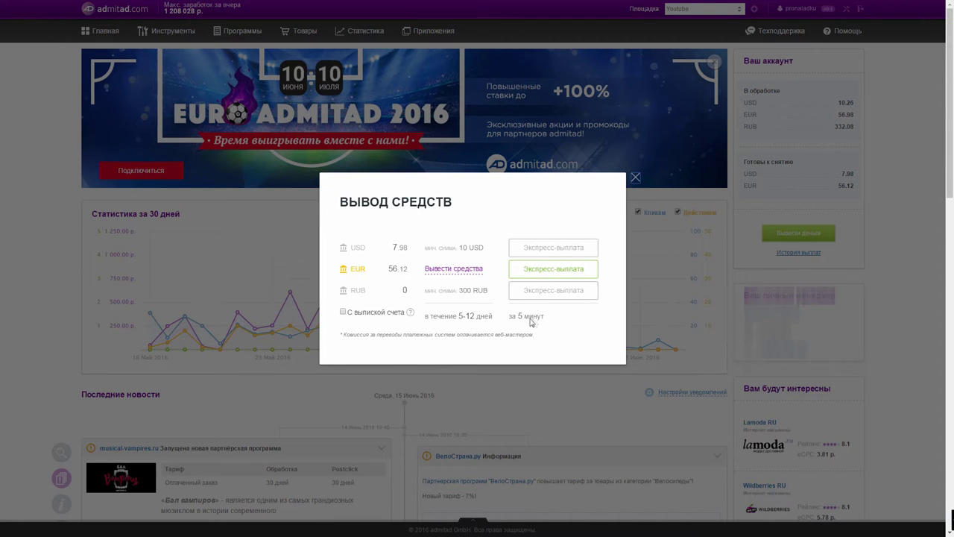
# Step: Open a new payout method form from the EUR withdrawal and examine the payment methods offered for USD
pyautogui.click(439, 269)
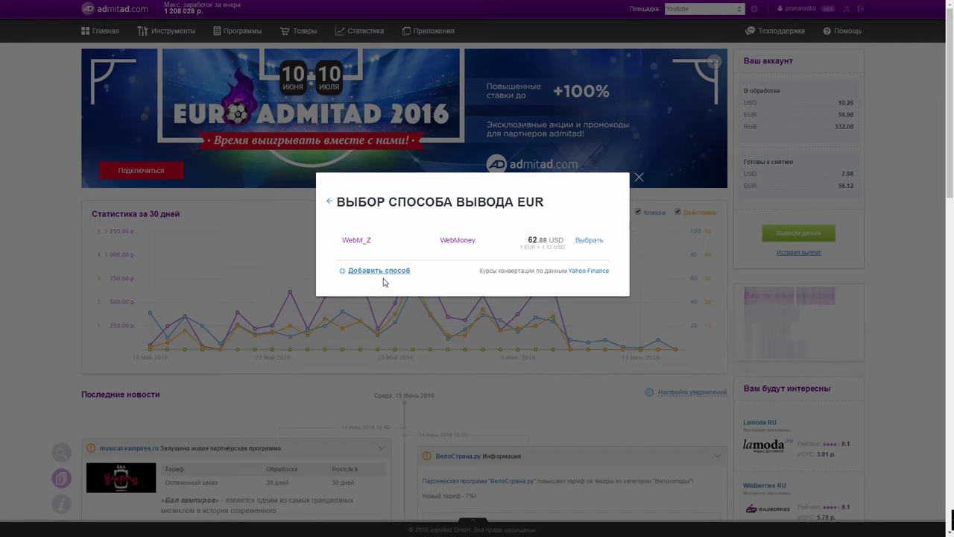
pyautogui.click(350, 273)
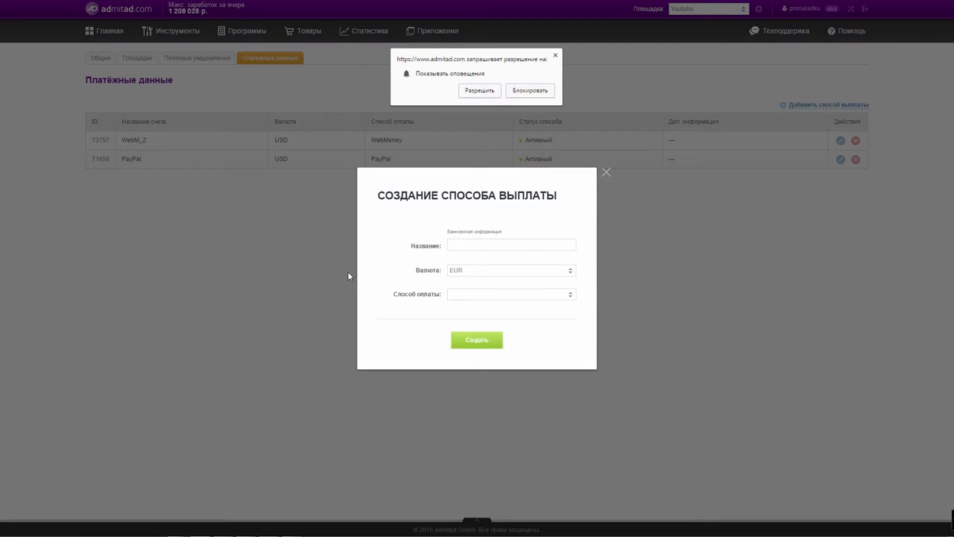
pyautogui.click(519, 246)
pyautogui.click(526, 270)
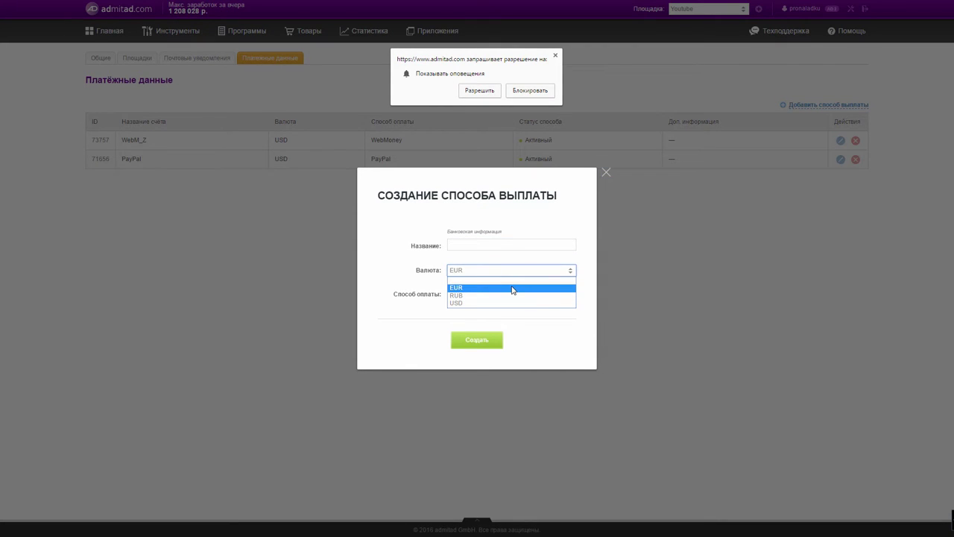
pyautogui.click(512, 303)
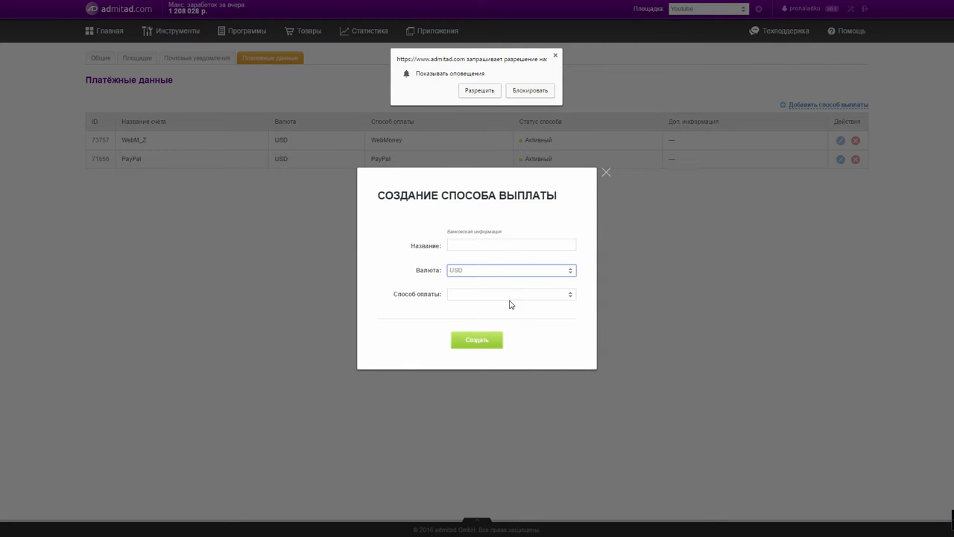
pyautogui.click(488, 297)
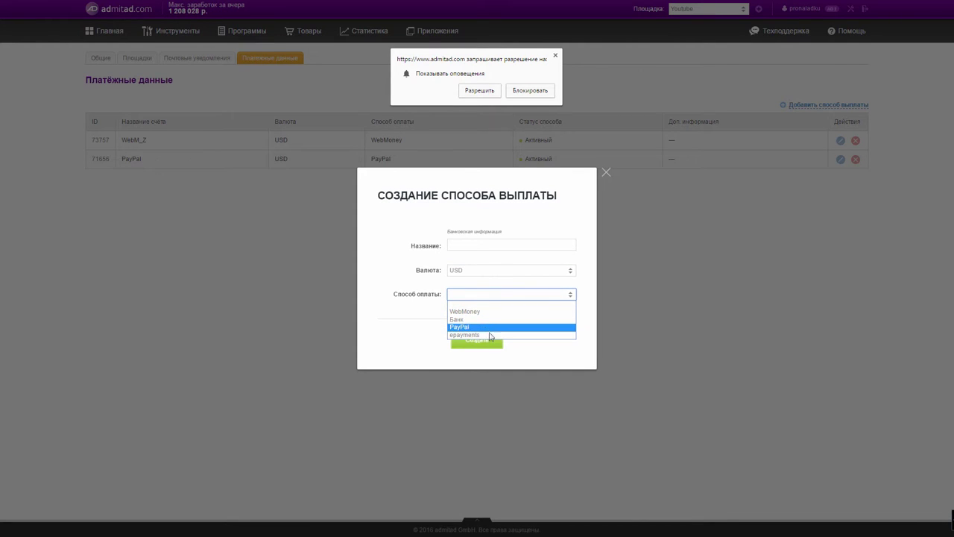
pyautogui.click(435, 322)
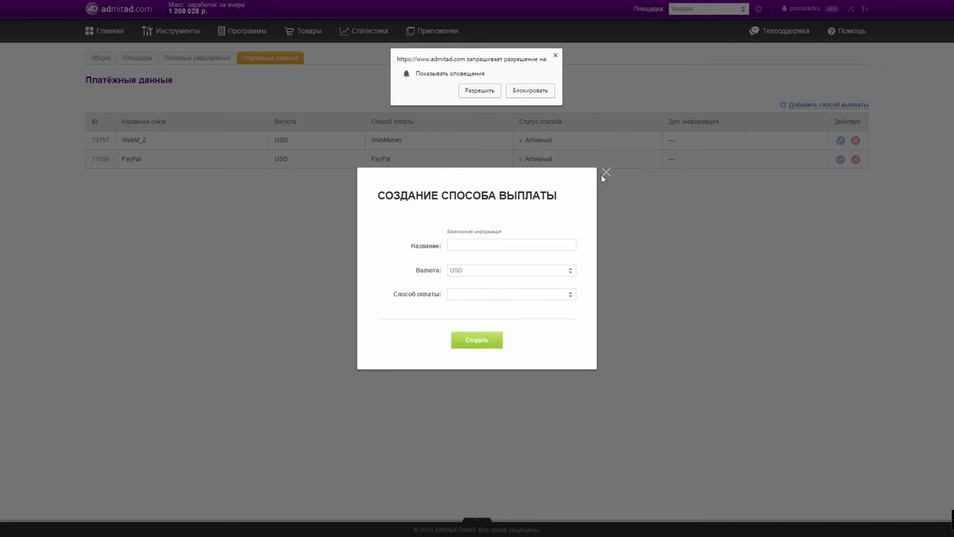
# Step: Check the available currencies for a new payout method, and close the form and the notification request without creating anything
pyautogui.click(559, 275)
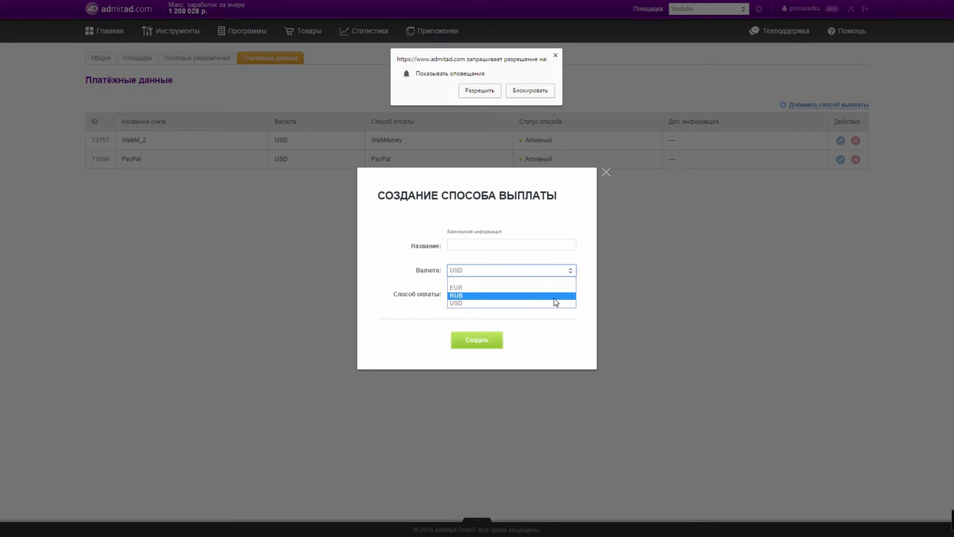
pyautogui.click(606, 173)
pyautogui.click(557, 57)
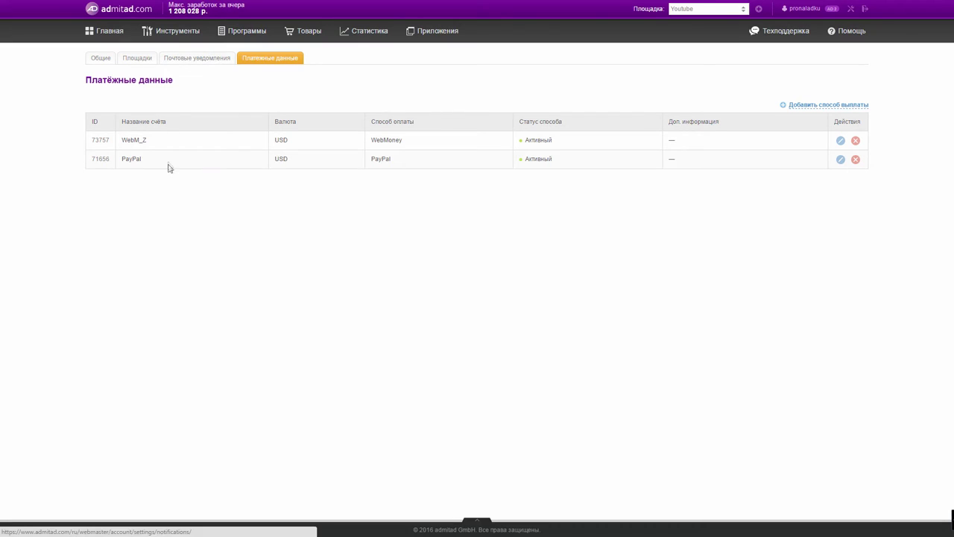
# Step: Return to the main dashboard and request a standard withdrawal of the EUR balance to the WebM_Z WebMoney account, dismissing notification requests
pyautogui.click(109, 30)
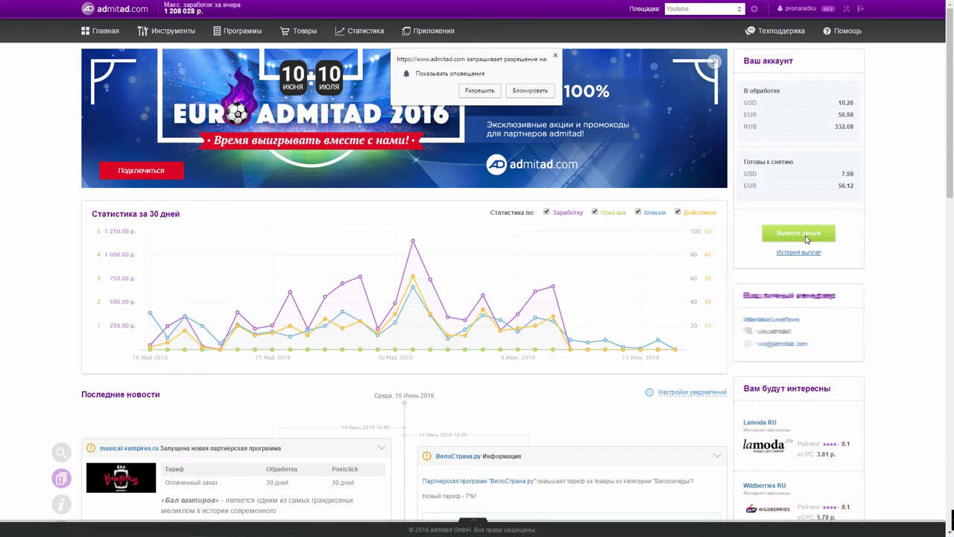
pyautogui.click(805, 236)
pyautogui.click(444, 271)
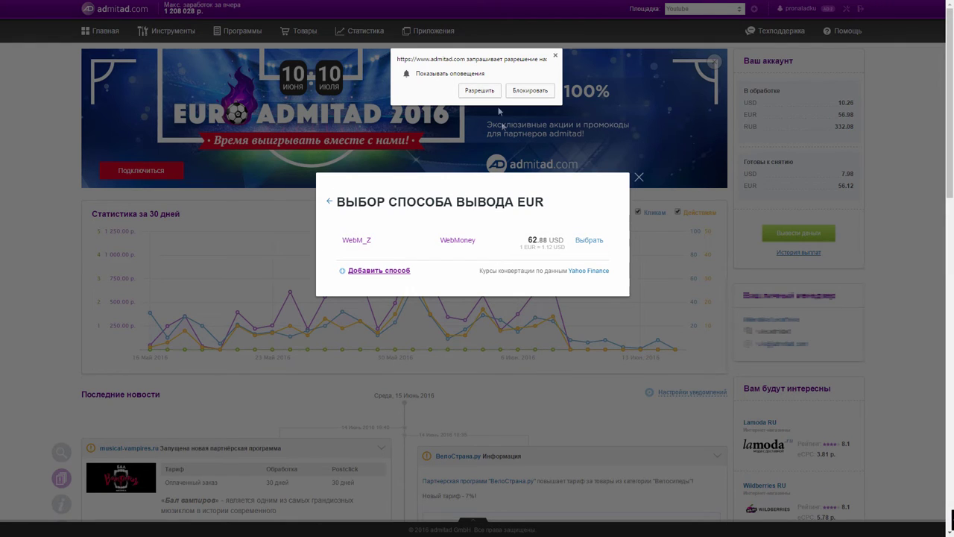
pyautogui.click(554, 56)
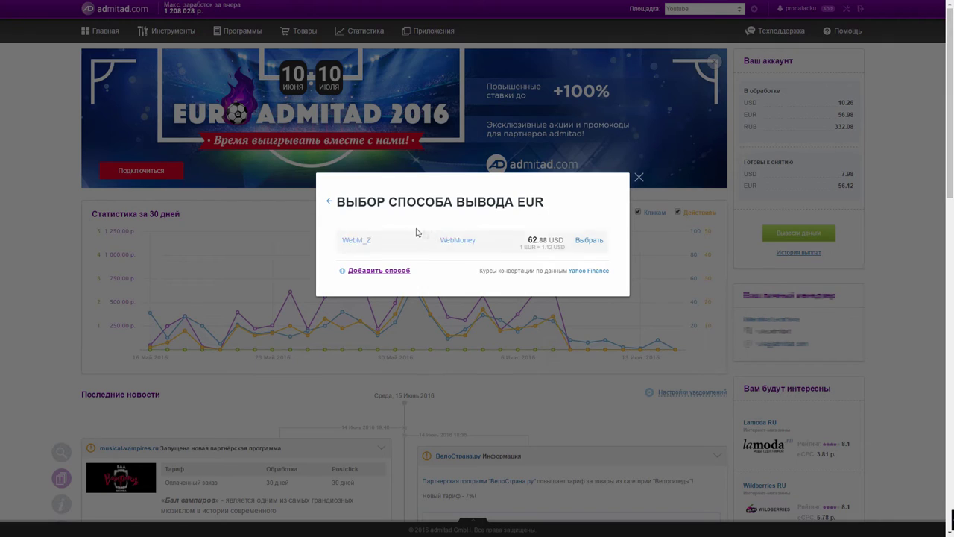
pyautogui.click(590, 241)
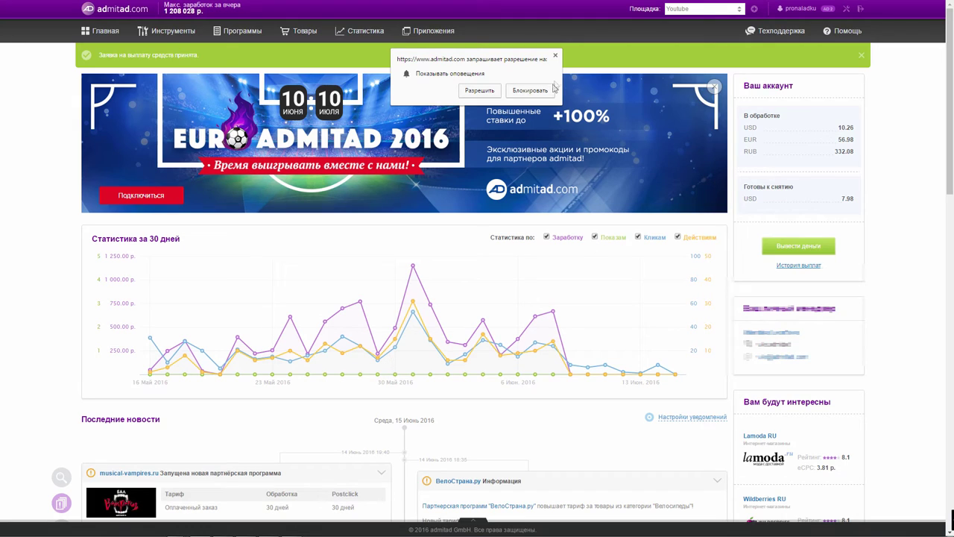
pyautogui.click(555, 56)
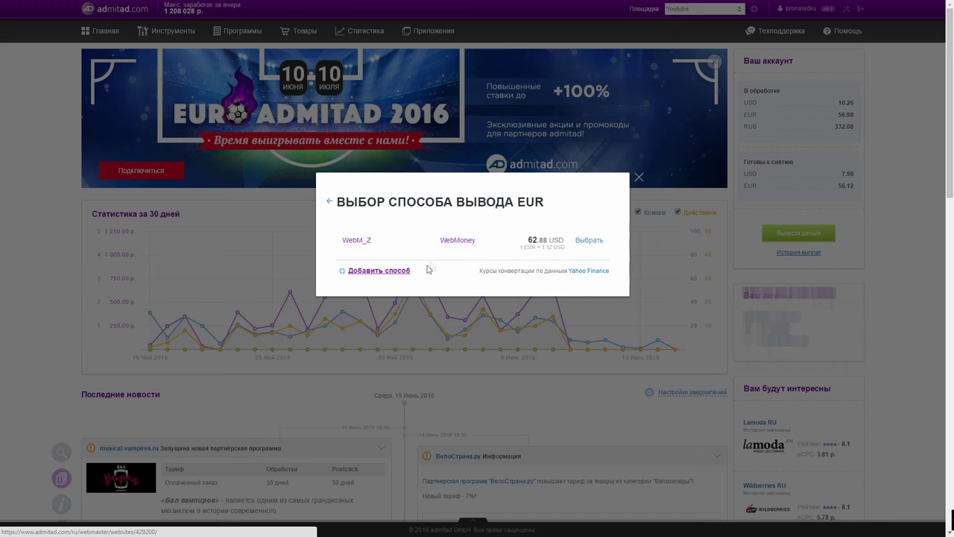
pyautogui.click(589, 241)
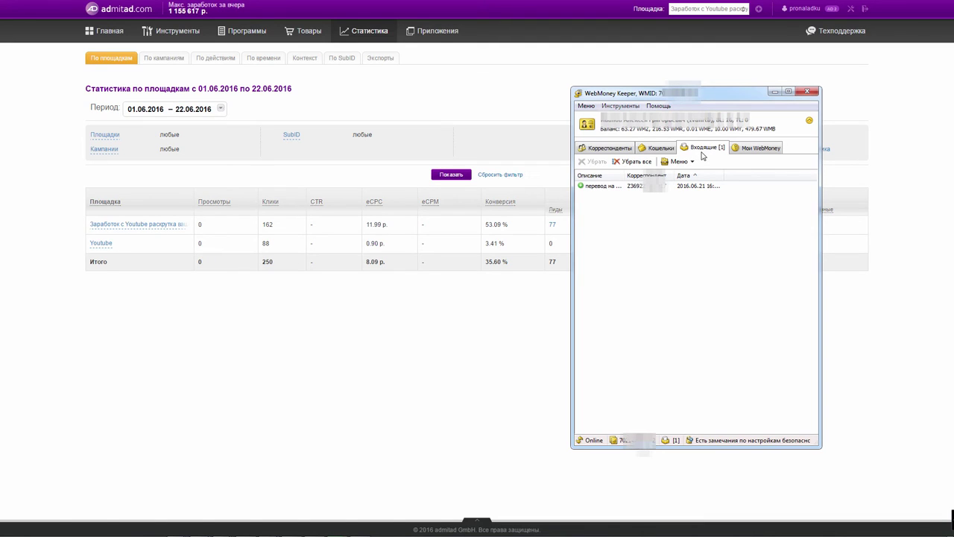
# Step: In WebMoney Keeper, examine the transfer in the incoming list, widening the Date column to read its full date and time
pyautogui.moveTo(692, 155); pyautogui.dragTo(721, 155)
pyautogui.moveTo(724, 175); pyautogui.dragTo(749, 177)
pyautogui.moveTo(679, 192); pyautogui.dragTo(724, 192)
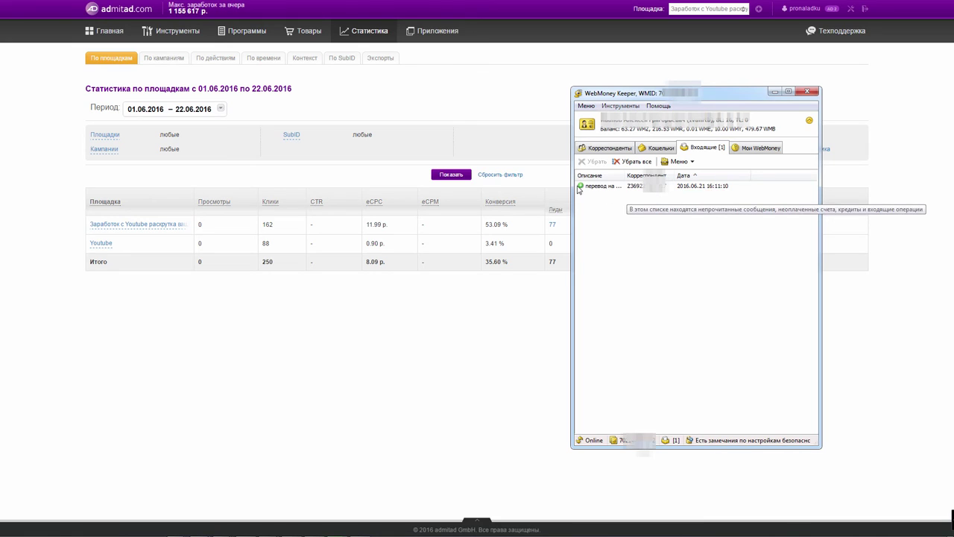
pyautogui.moveTo(537, 190); pyautogui.dragTo(764, 195)
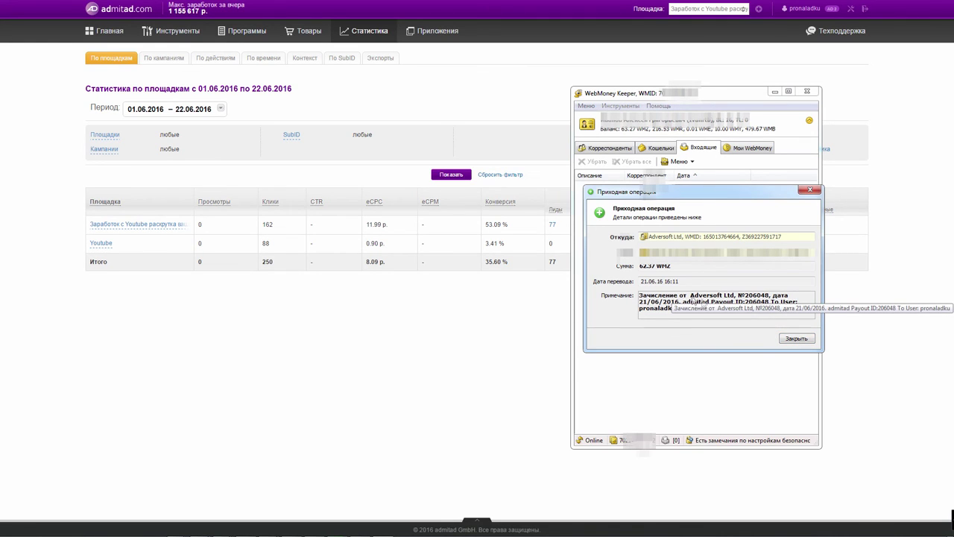
# Step: Check the amount and the payout note in the details of the incoming transfer
pyautogui.moveTo(640, 273); pyautogui.dragTo(673, 275)
pyautogui.moveTo(639, 301); pyautogui.dragTo(735, 304)
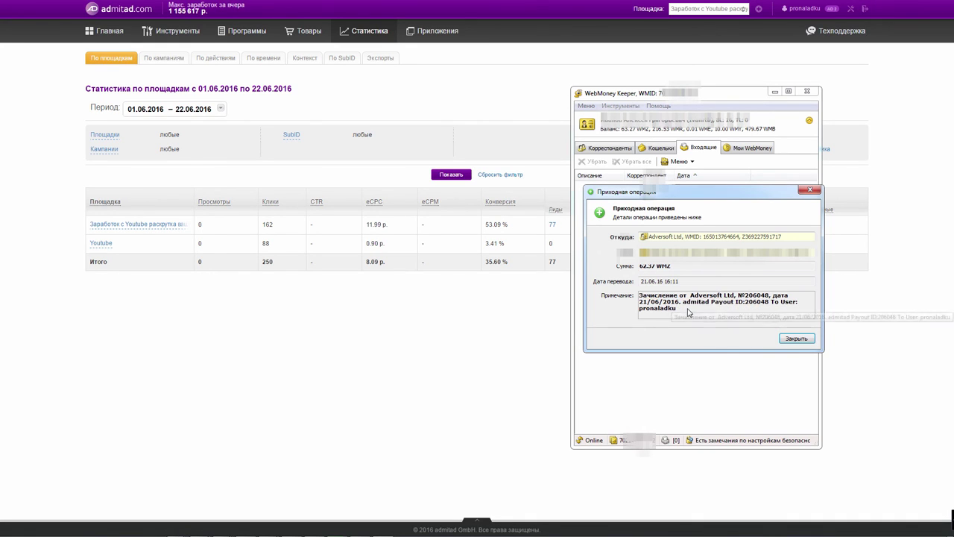
pyautogui.moveTo(687, 311)
pyautogui.mouseDown()
pyautogui.moveTo(727, 312)
pyautogui.moveTo(642, 302)
pyautogui.moveTo(796, 304)
pyautogui.moveTo(647, 313)
pyautogui.moveTo(683, 316)
pyautogui.moveTo(724, 302)
pyautogui.moveTo(681, 308)
pyautogui.moveTo(718, 306)
pyautogui.moveTo(686, 304)
pyautogui.moveTo(700, 304)
pyautogui.mouseUp()
pyautogui.moveTo(673, 268); pyautogui.dragTo(652, 272)
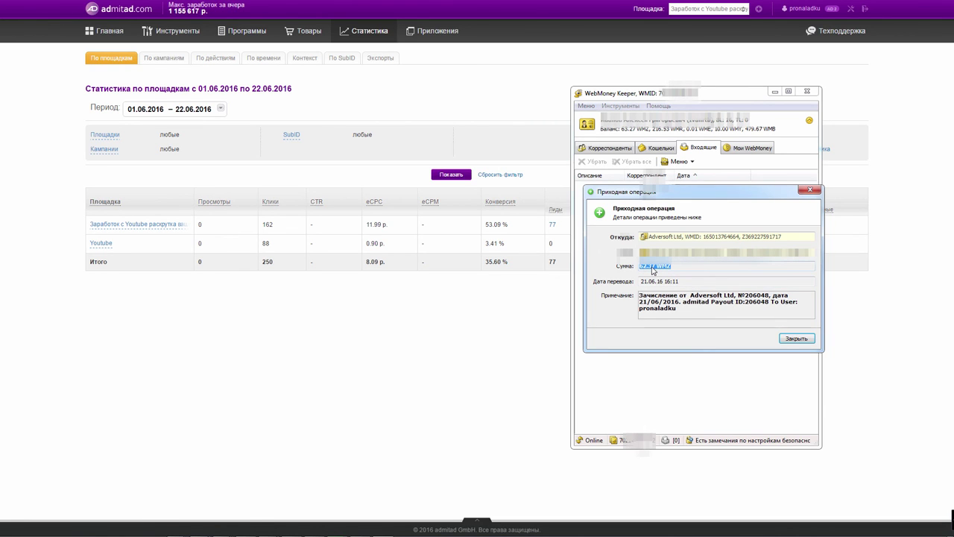